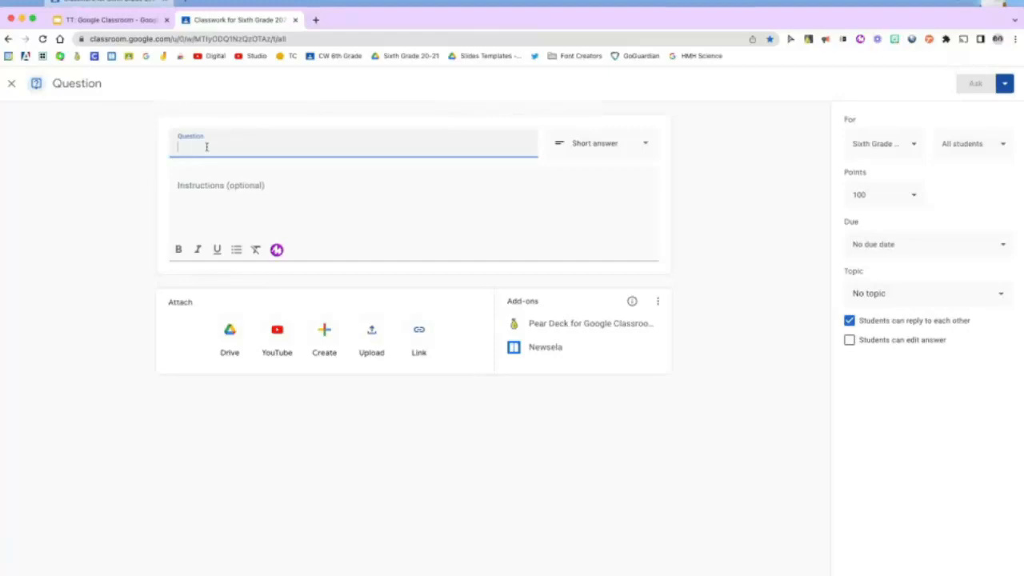
Enter the question text "Please provide an example of a simile."
text(Plea)
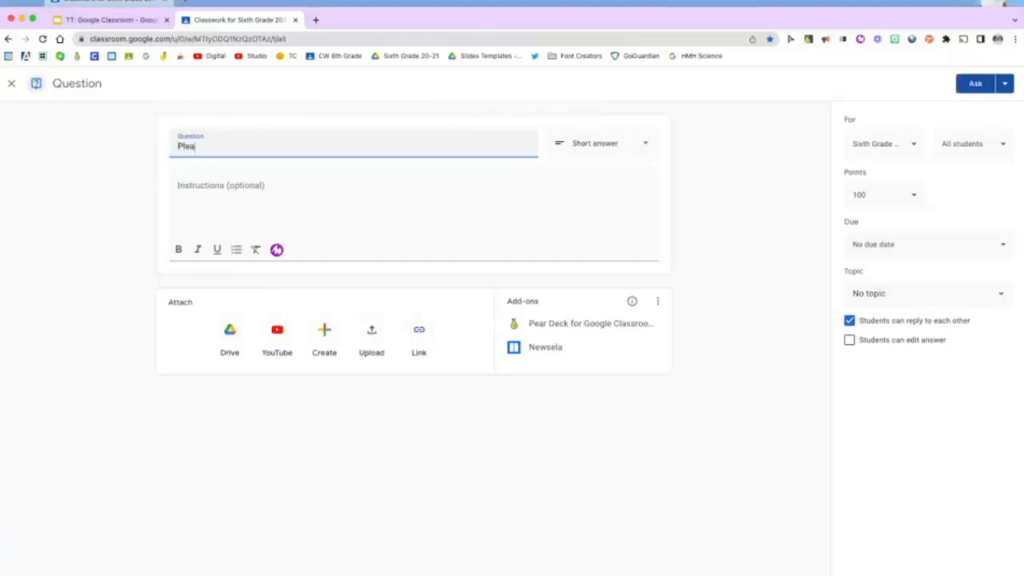
text(se provide an example of a)
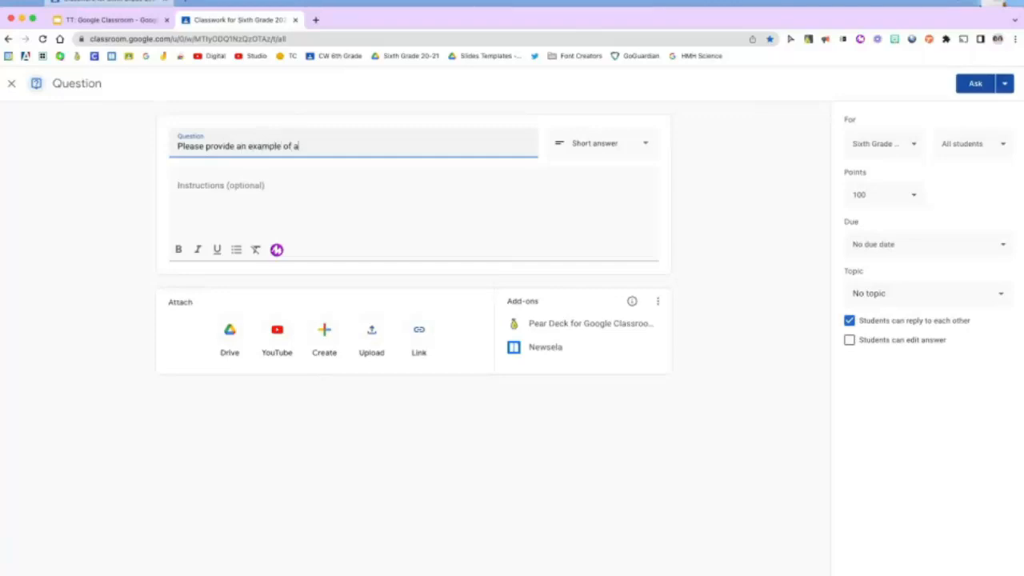
text( simile.)
Fill in the instructions with "Type your response be sure to include a simile not a metaphor."
click(180, 187)
text(Type your response)
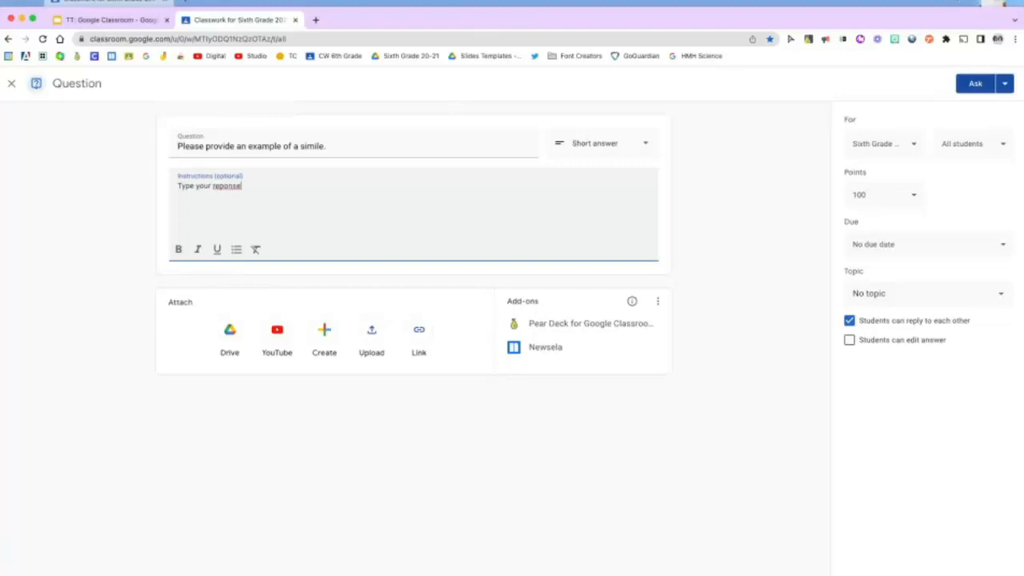
key(BackSpace)
key(BackSpace)
key(BackSpace)
key(BackSpace)
text(ponse be sure to include a simile (not a )
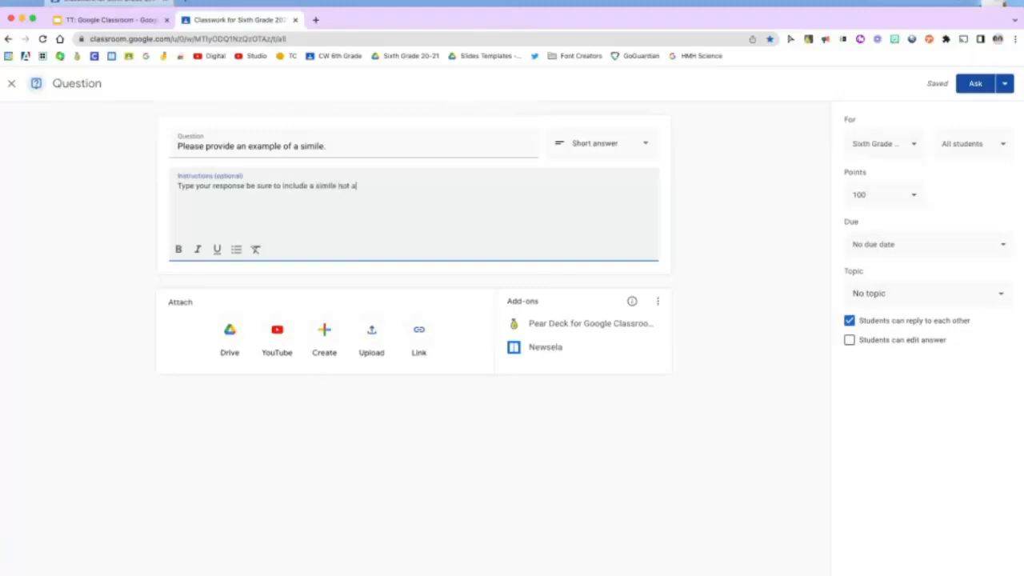
text(metaphor))
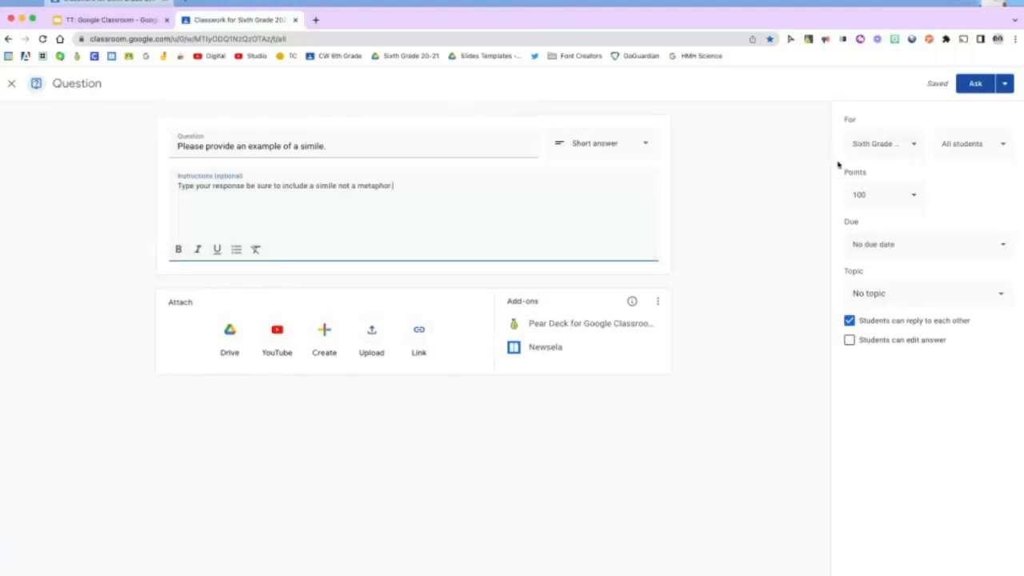
Make the simile question ungraded and set its due date to September 22, 2022
click(913, 146)
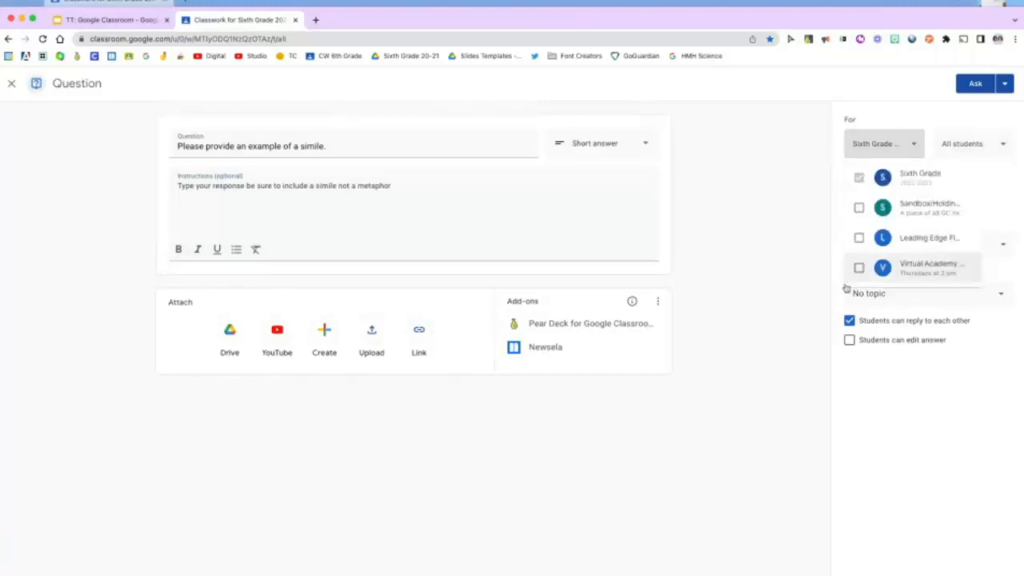
click(777, 209)
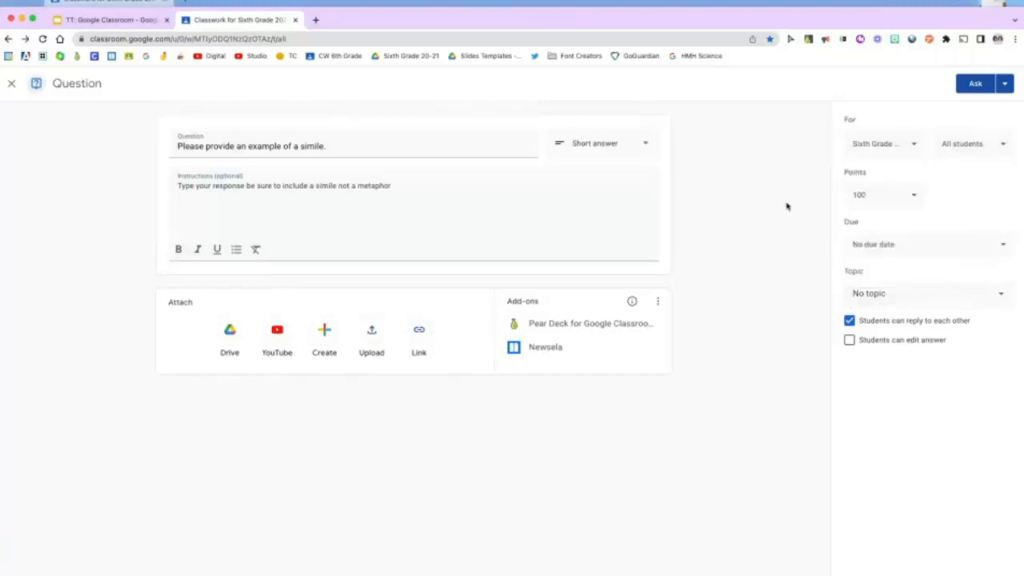
click(915, 197)
click(870, 227)
click(903, 245)
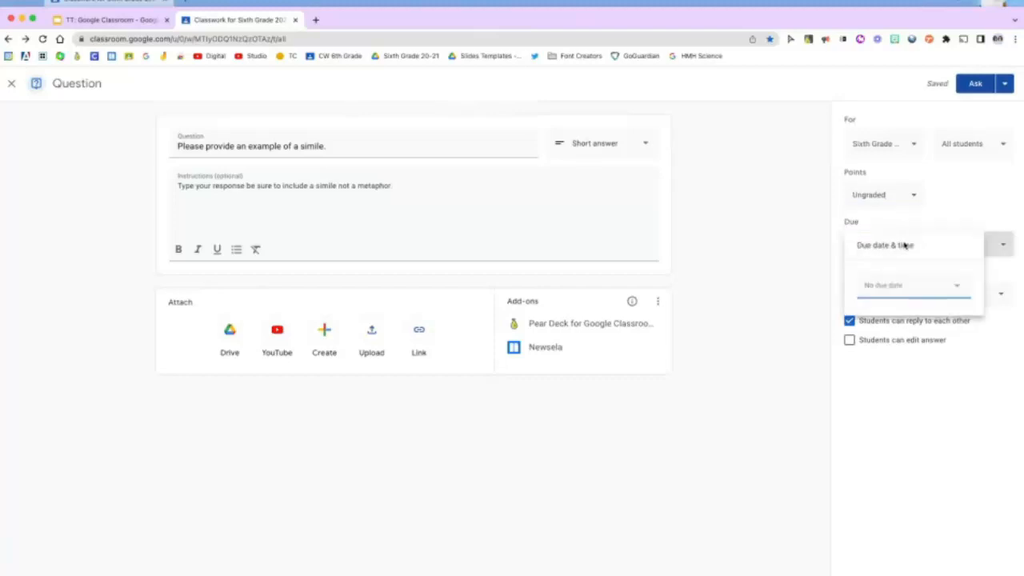
click(914, 290)
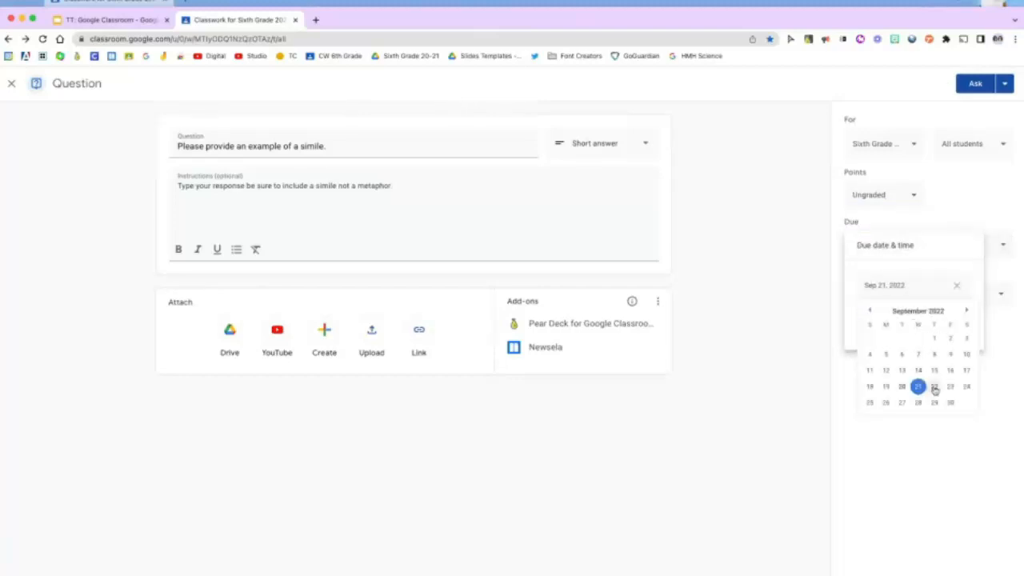
click(934, 389)
click(797, 346)
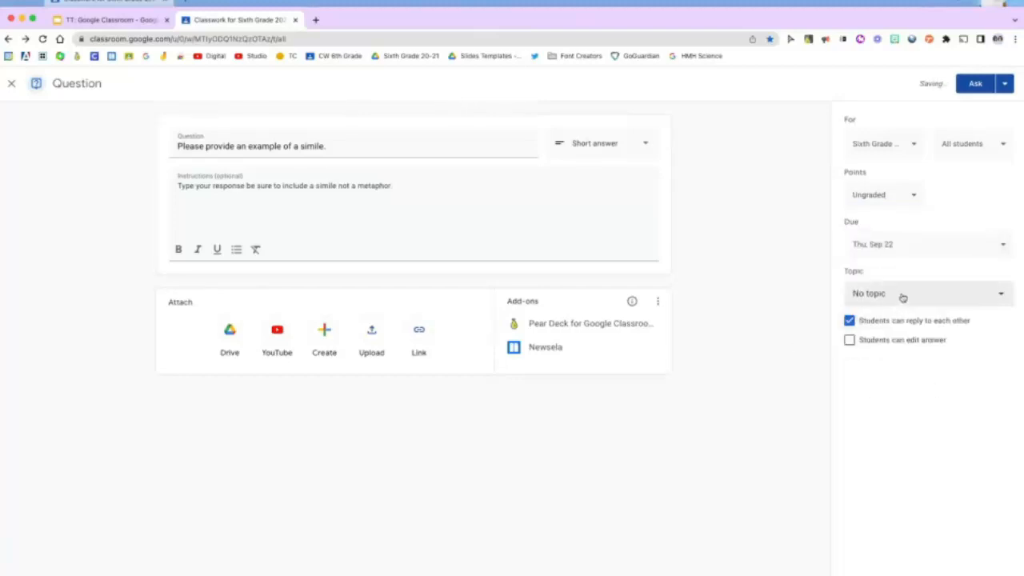
Assign the simile question to the Week 4 topic dated 9/19/22-9/23/22
click(904, 296)
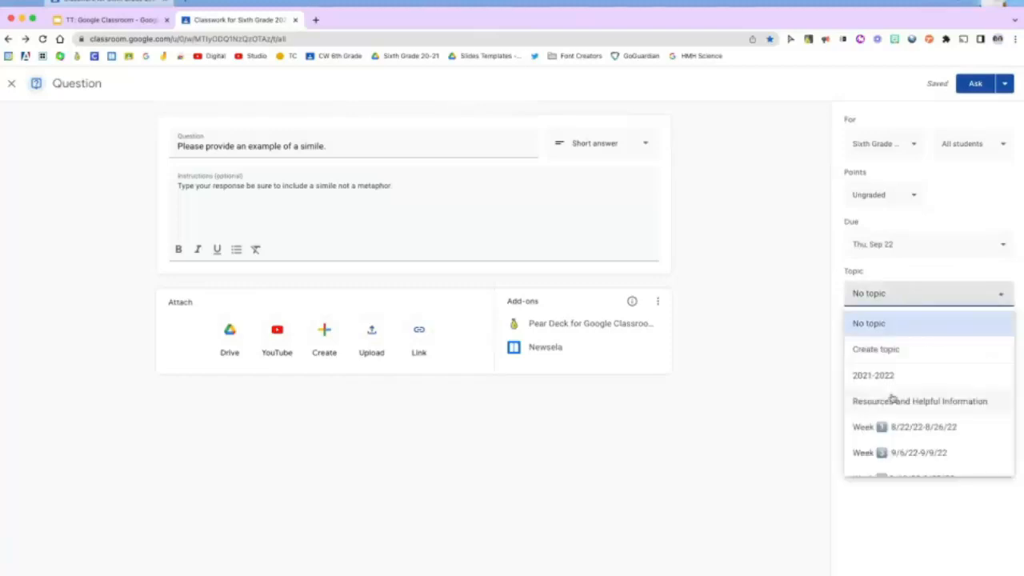
scroll(914, 448, down, 1)
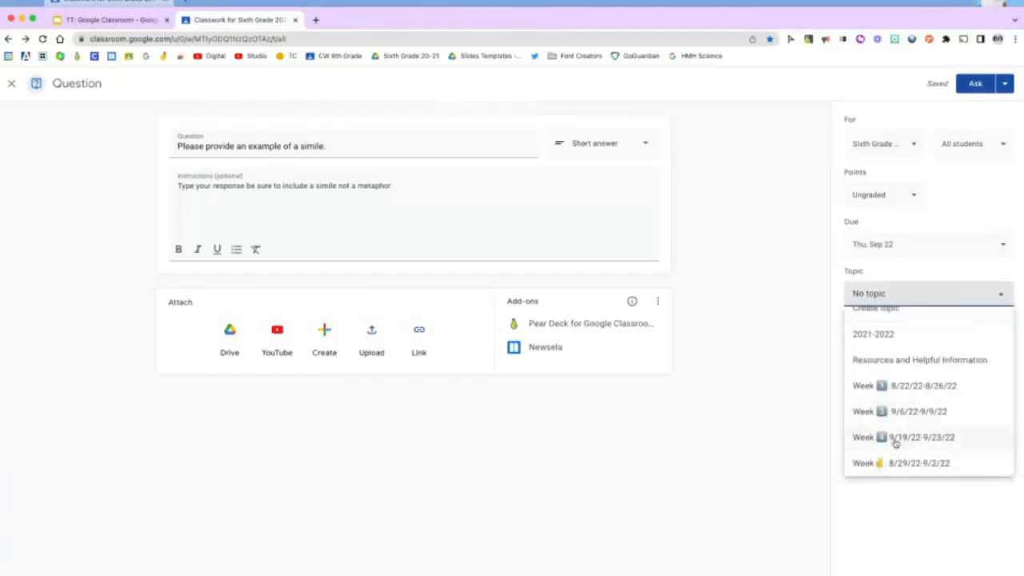
click(897, 441)
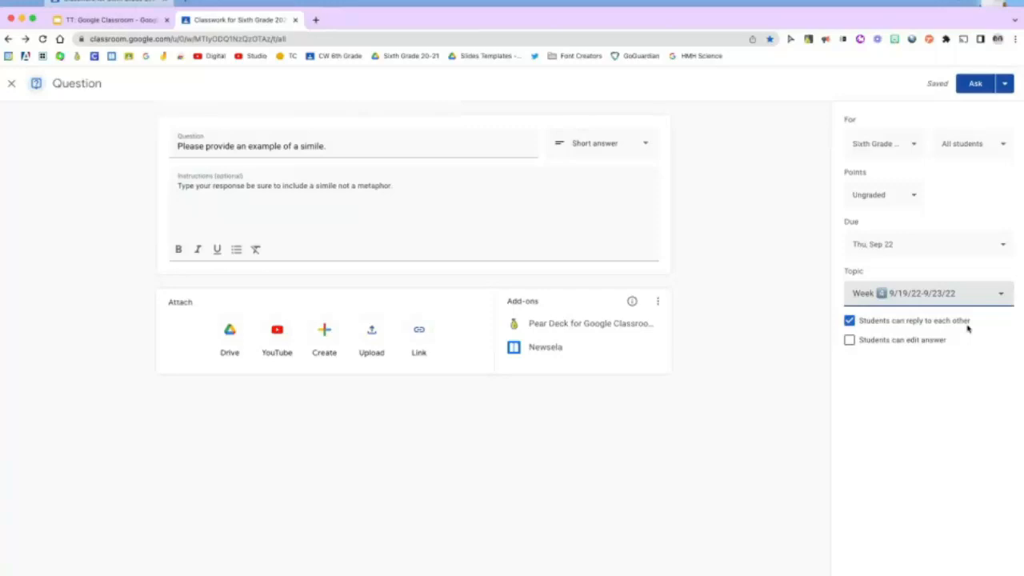
Stop students from replying to each other and post the simile question right away
click(849, 321)
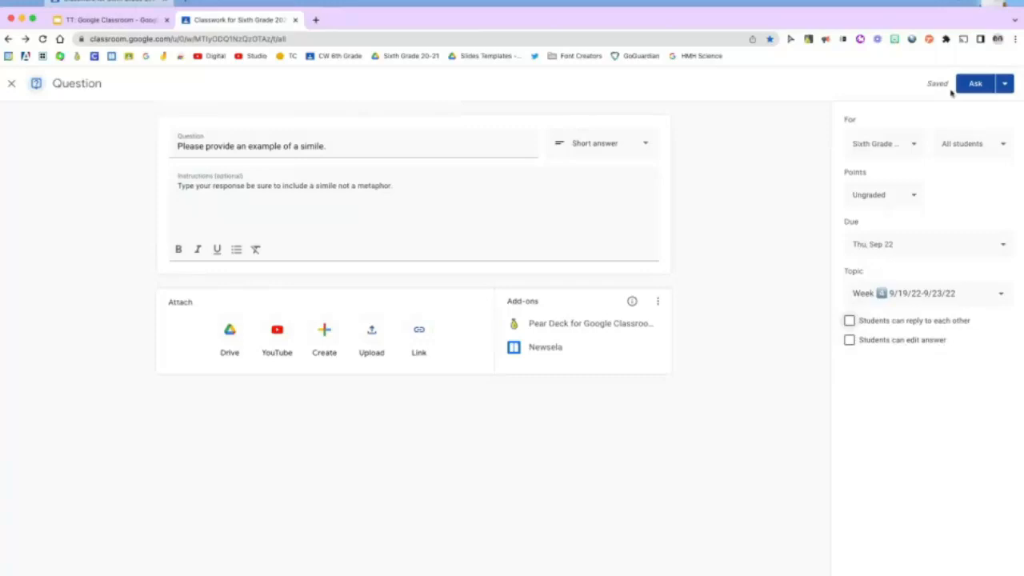
click(1005, 84)
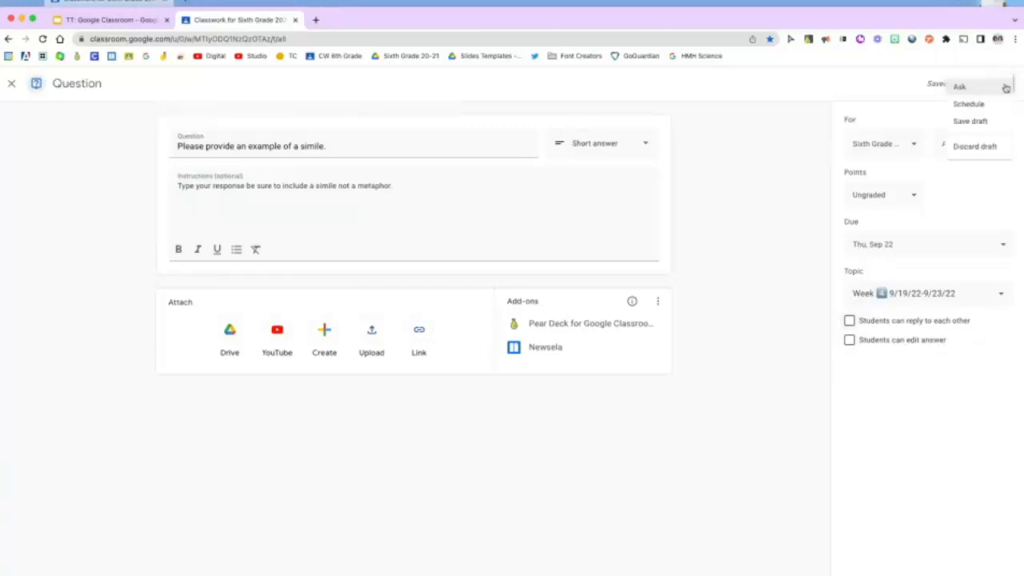
click(958, 87)
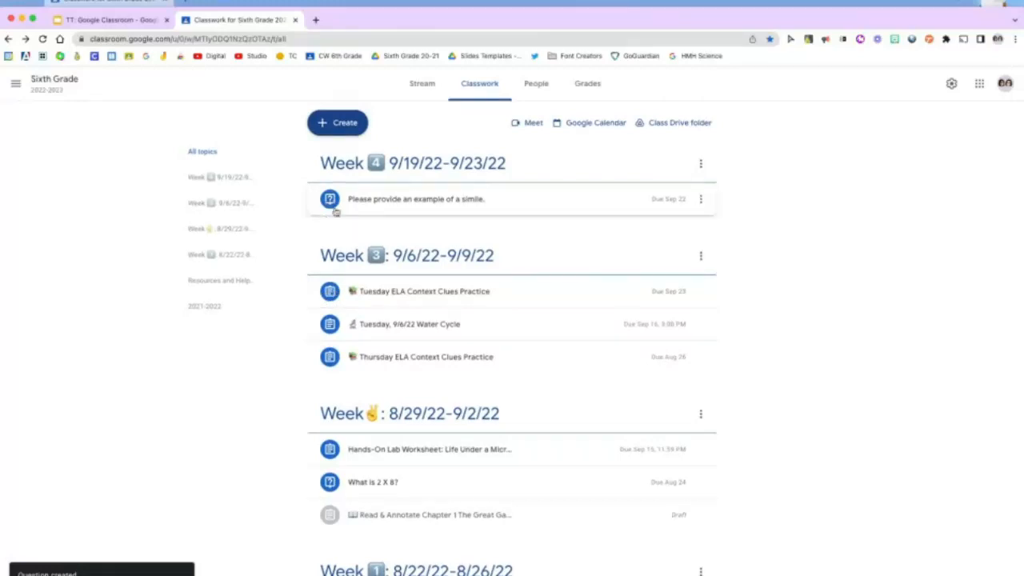
Switch to the student's browser window, reload the classwork and open the full view of the simile question
click(99, 3)
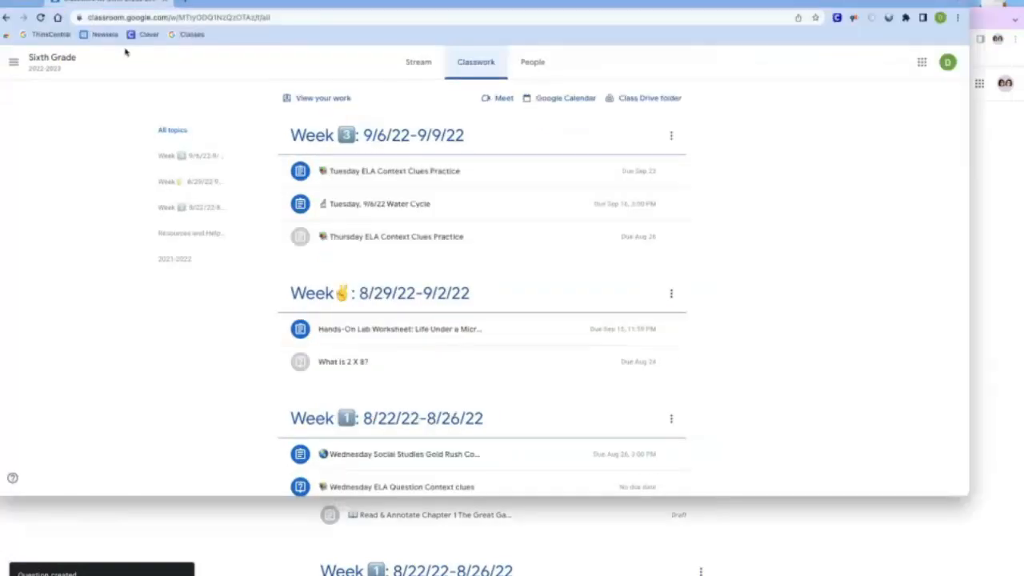
click(40, 17)
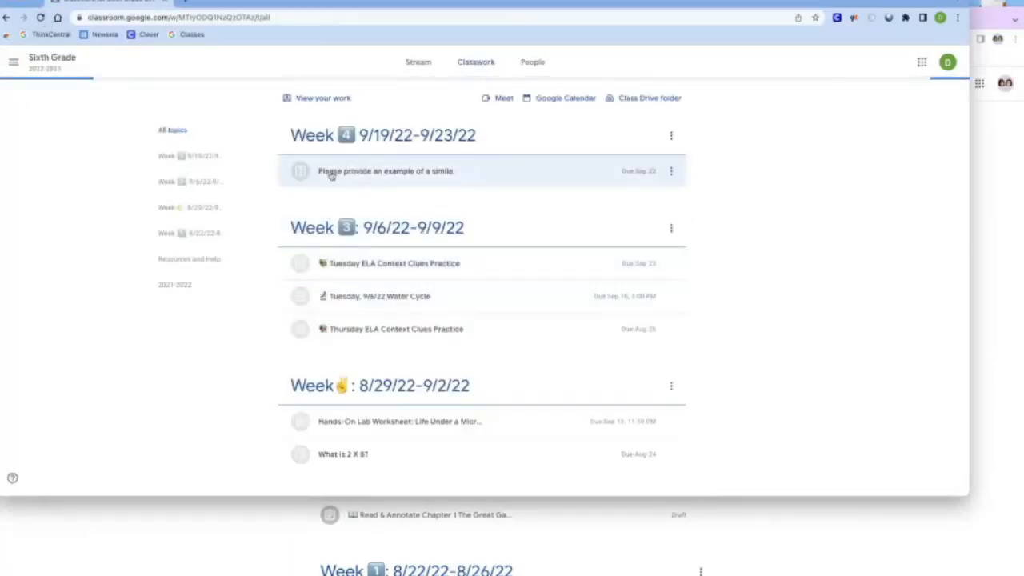
click(367, 173)
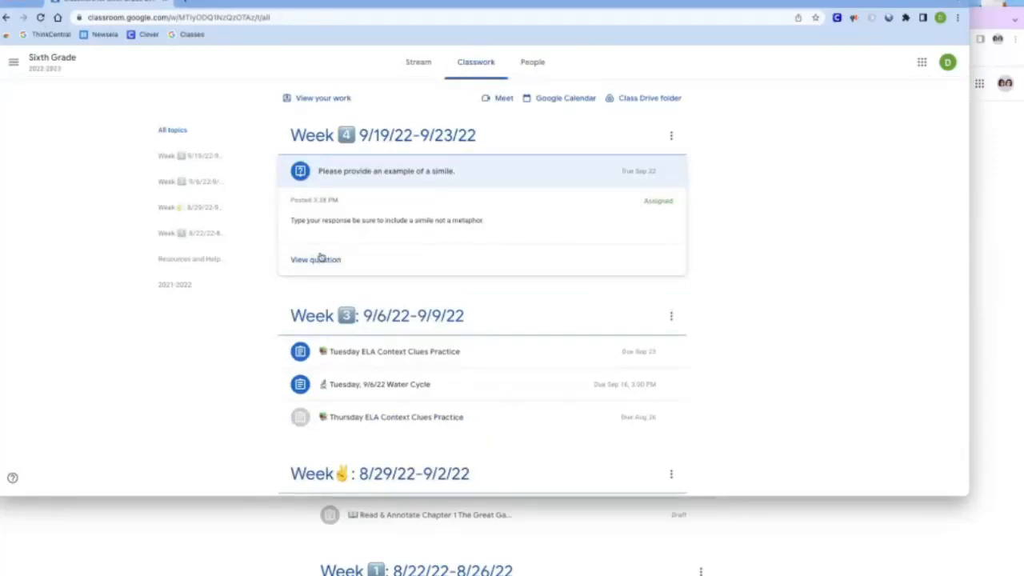
click(317, 259)
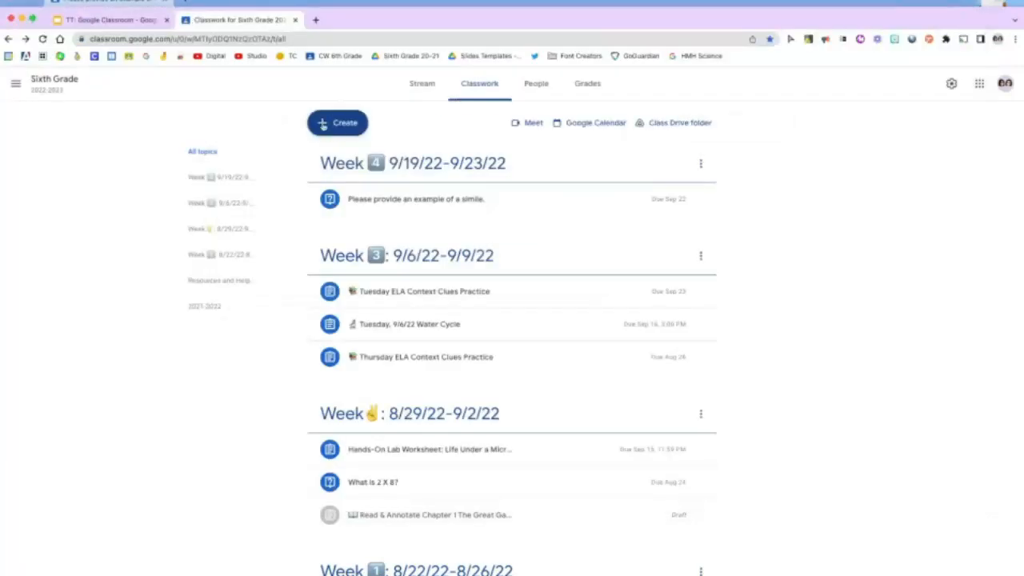
Create a new multiple choice question in the teacher's class asking "What color is the sky on a sunny day?"
click(322, 123)
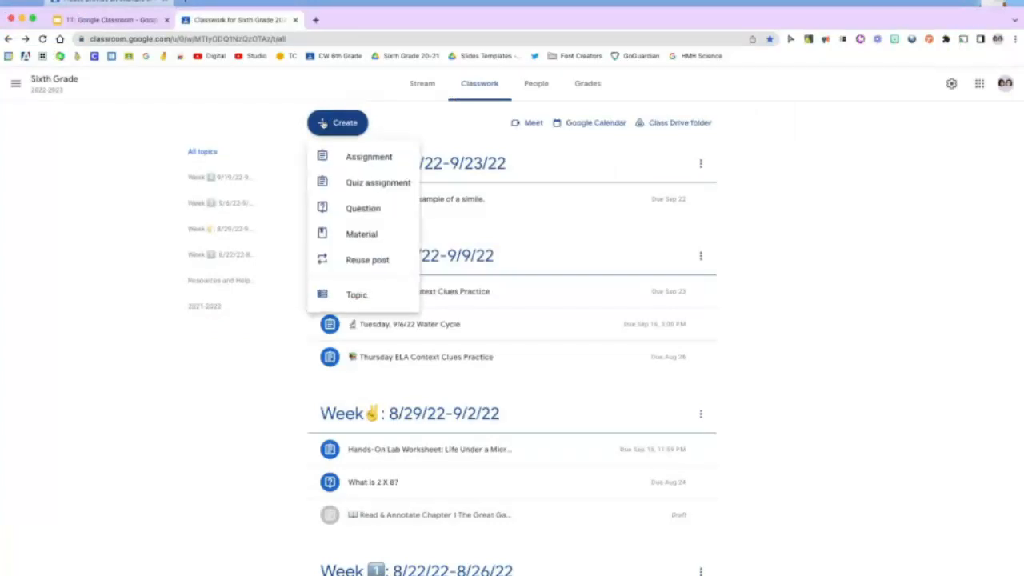
click(342, 209)
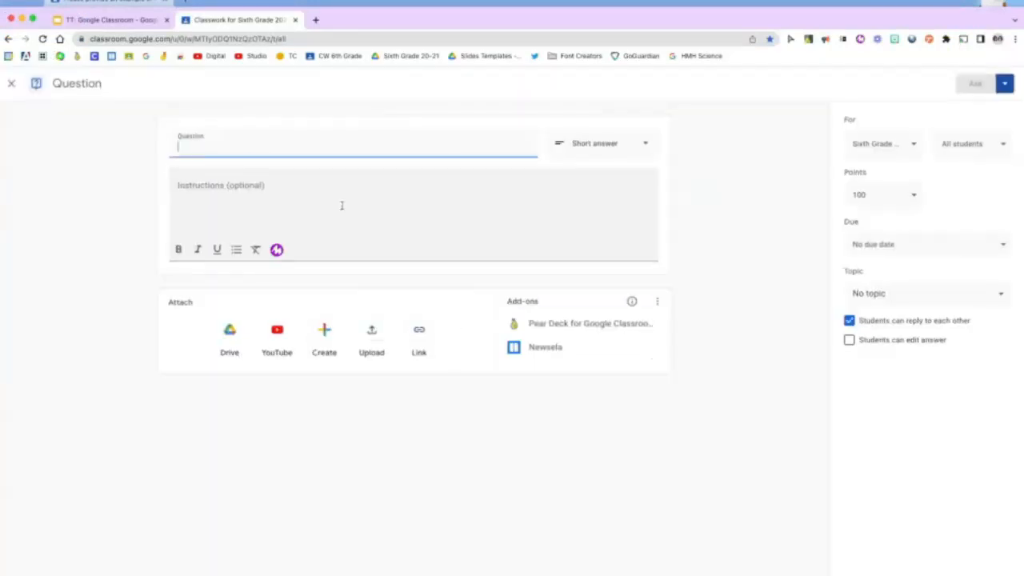
click(646, 144)
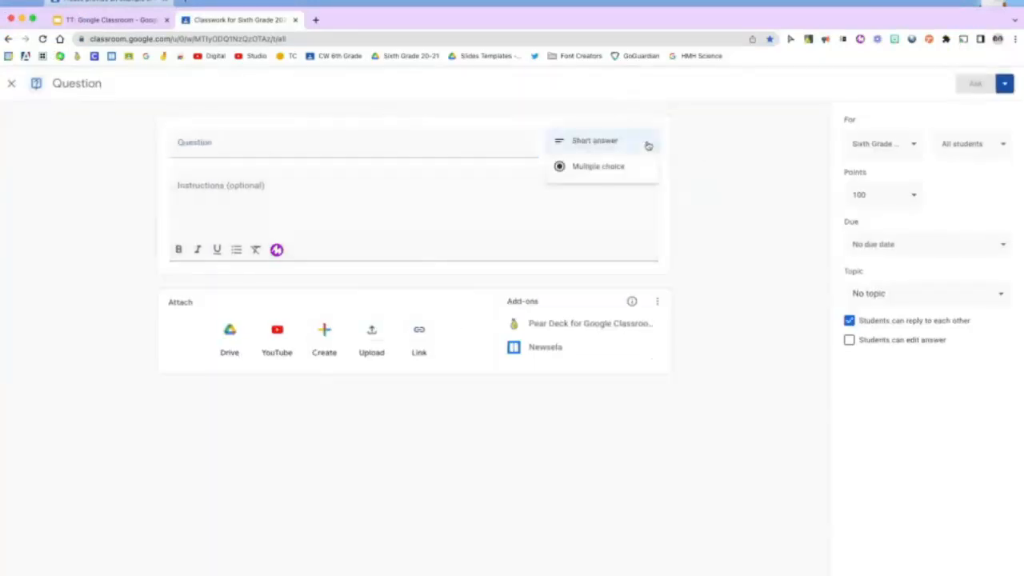
click(604, 166)
click(224, 144)
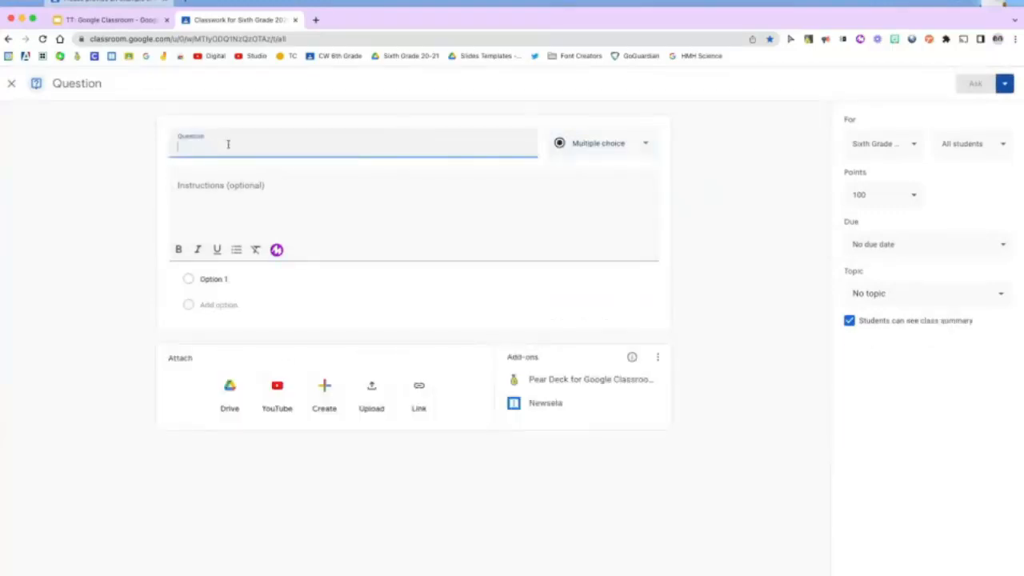
text(What)
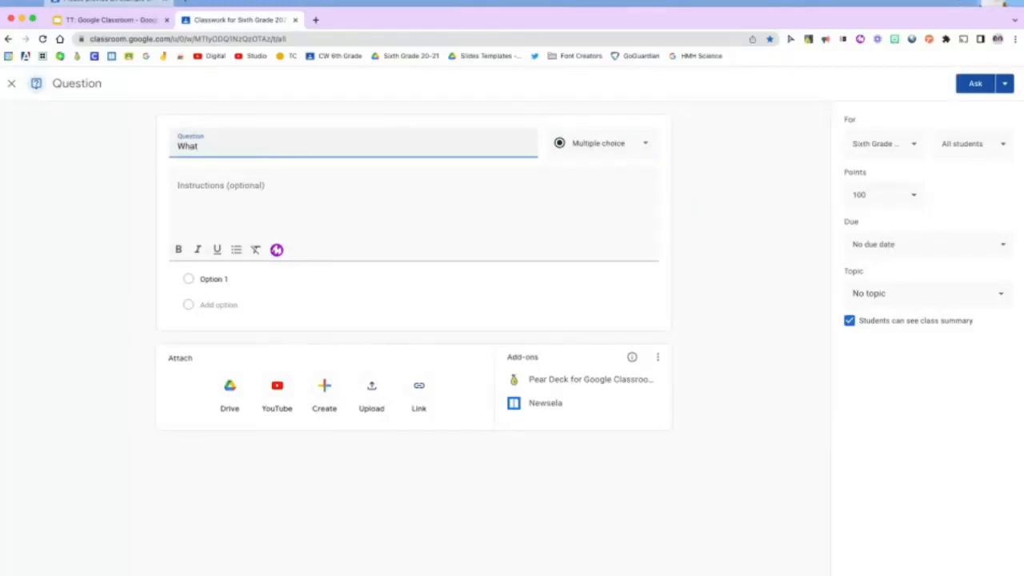
text( color is the sky on a sunny day?)
Give the question four answer options: red, blue, gray and brown
click(238, 280)
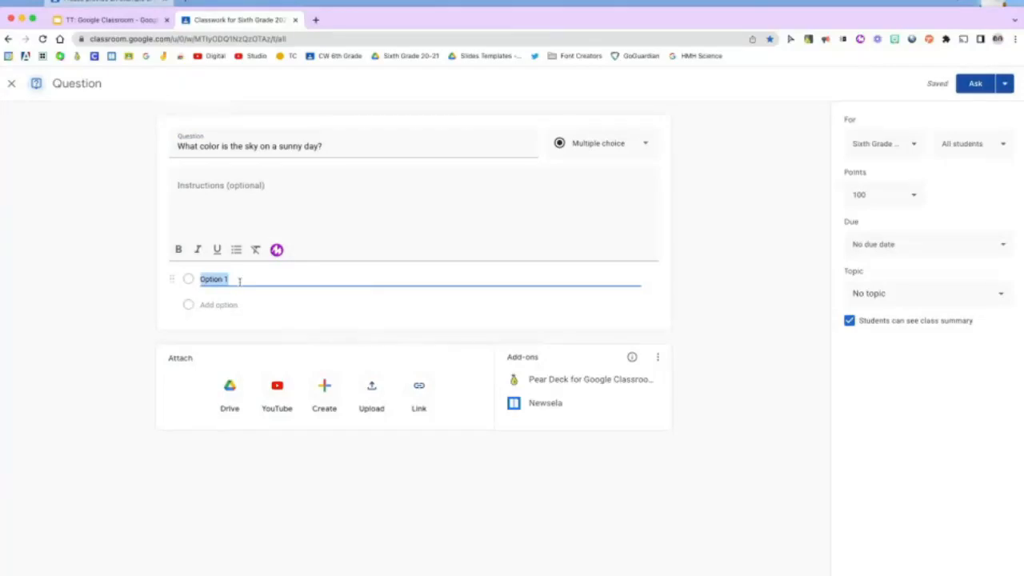
text(red)
key(Return)
text(blue)
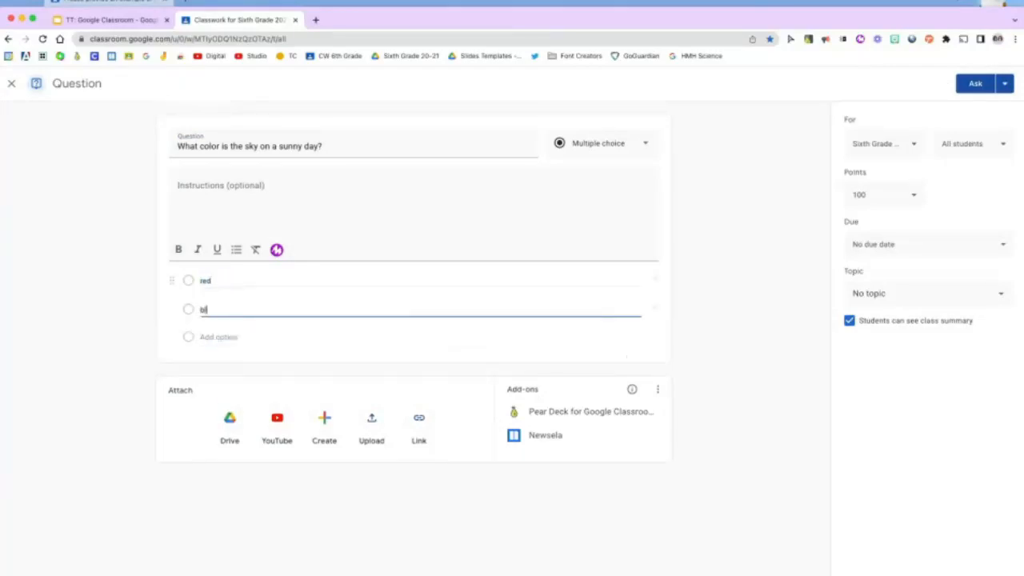
click(227, 339)
text(gray)
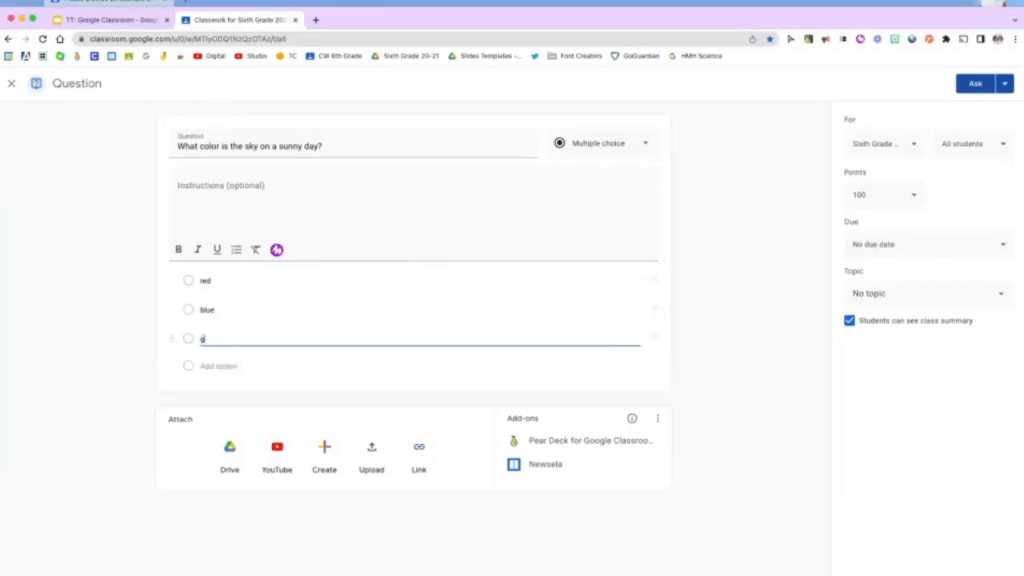
click(224, 367)
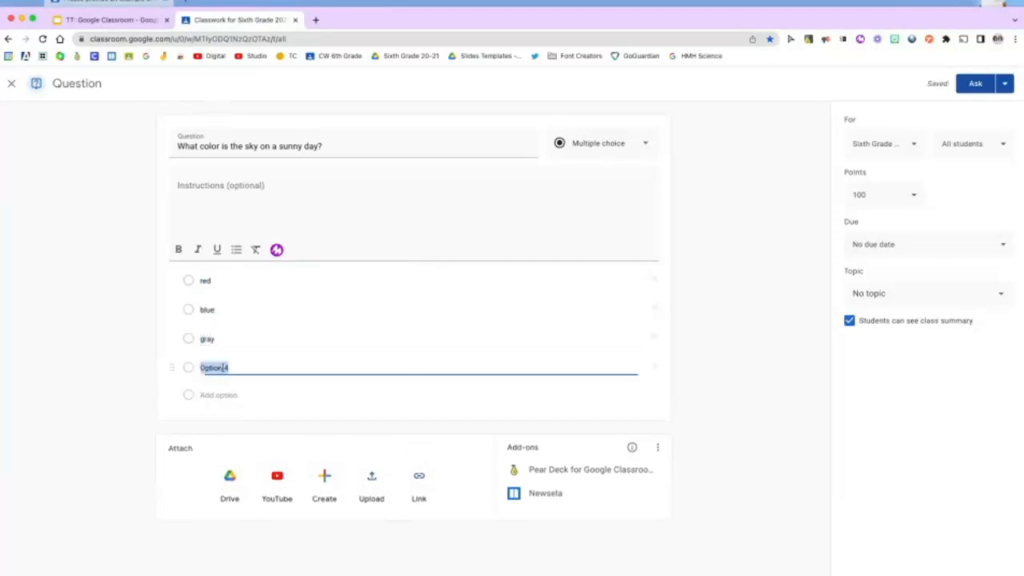
text(brown)
Make the sky color question ungraded and assign it to the Week 4 topic dated 9/19/22-9/23/22
click(916, 195)
click(879, 226)
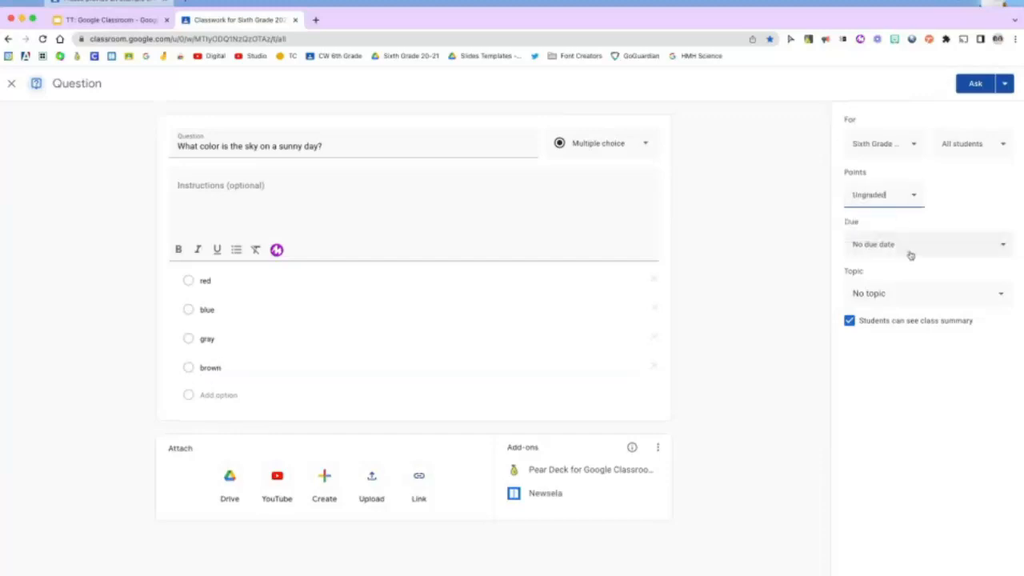
click(914, 299)
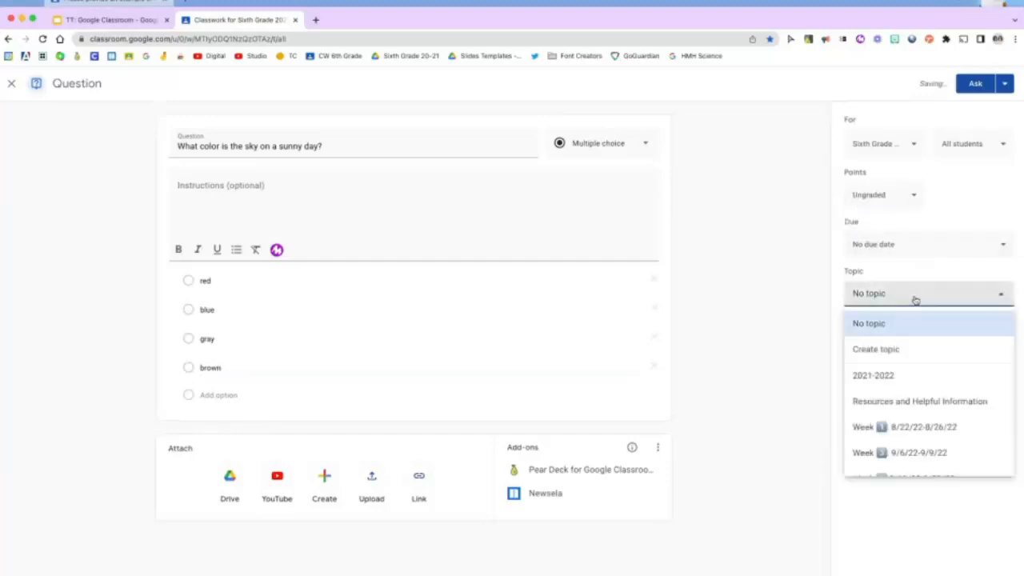
scroll(914, 456, down, 1)
click(909, 439)
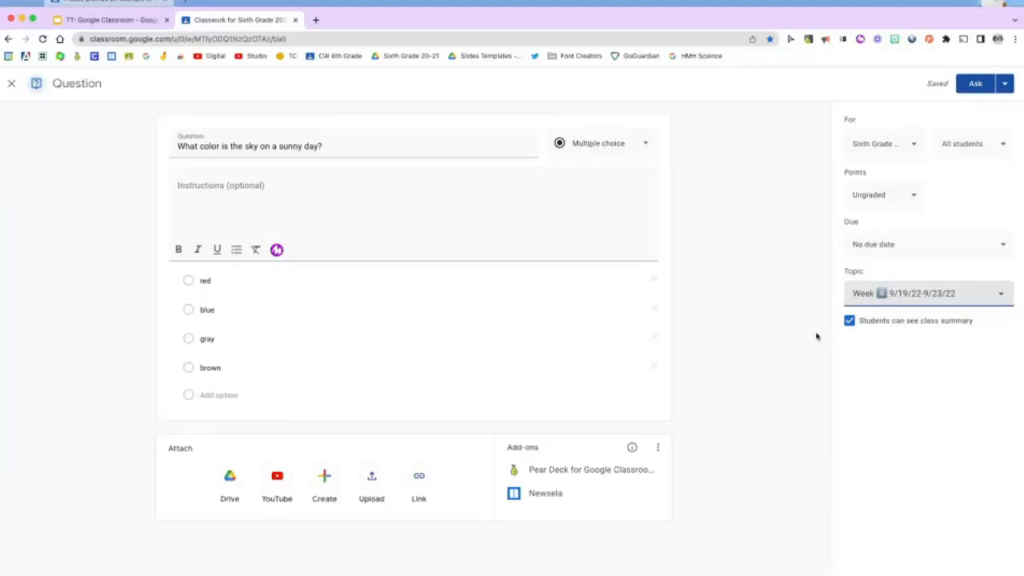
Post the sky color question and expand it in the reloaded classwork of the student's browser window
click(975, 84)
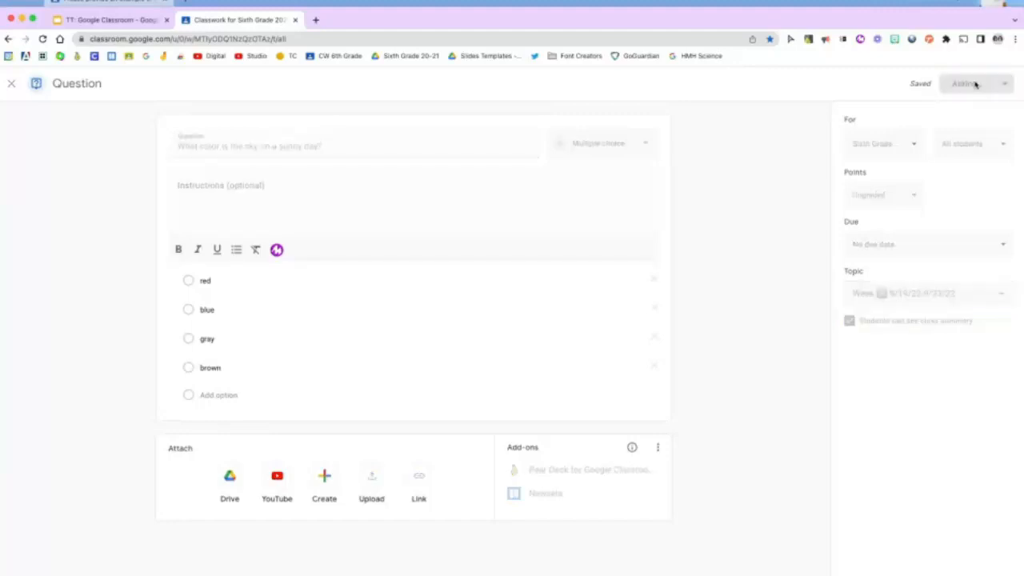
click(298, 3)
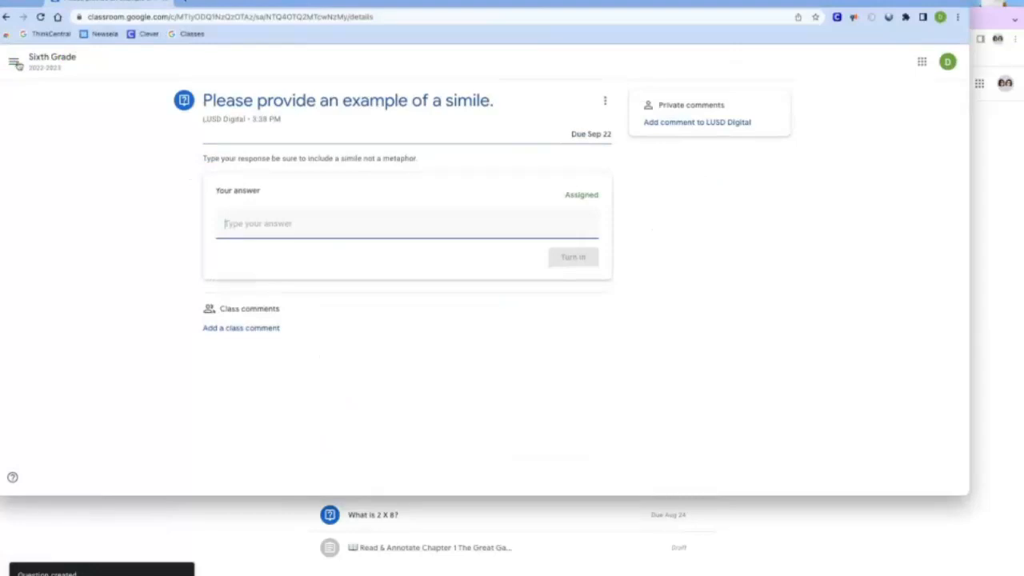
click(40, 17)
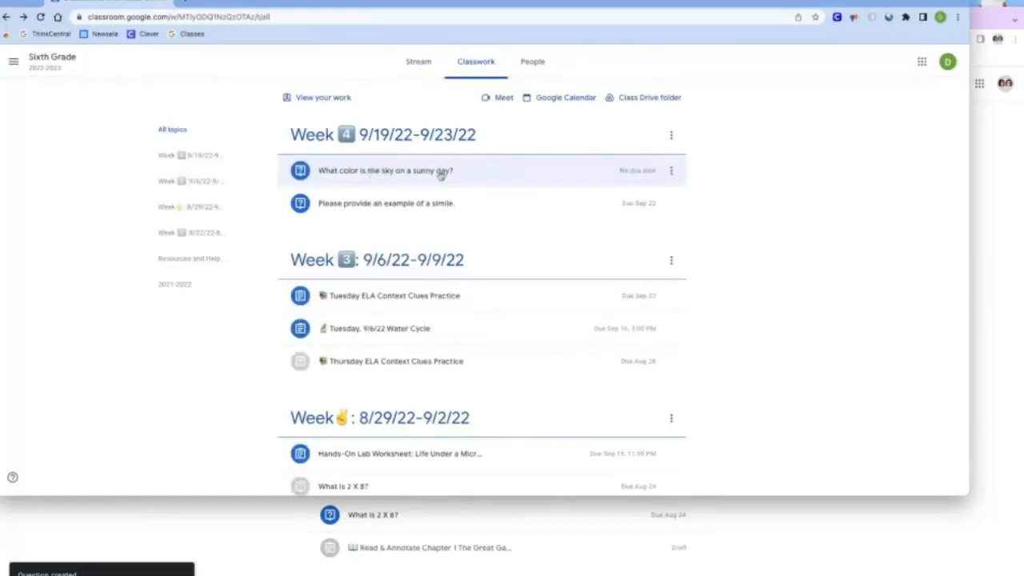
click(406, 171)
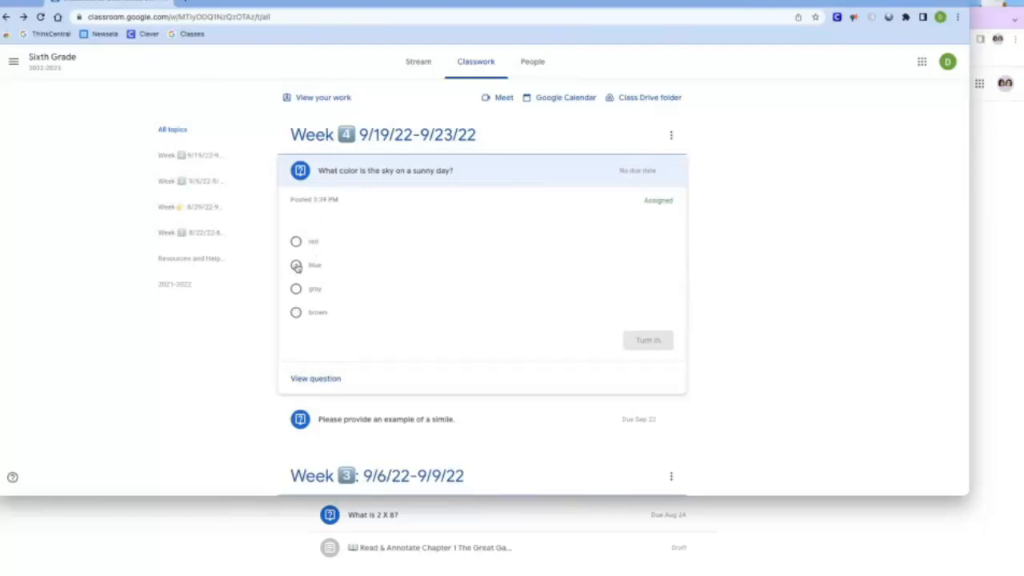
Answer the sky color question with blue as the student and turn it in
click(296, 265)
click(649, 342)
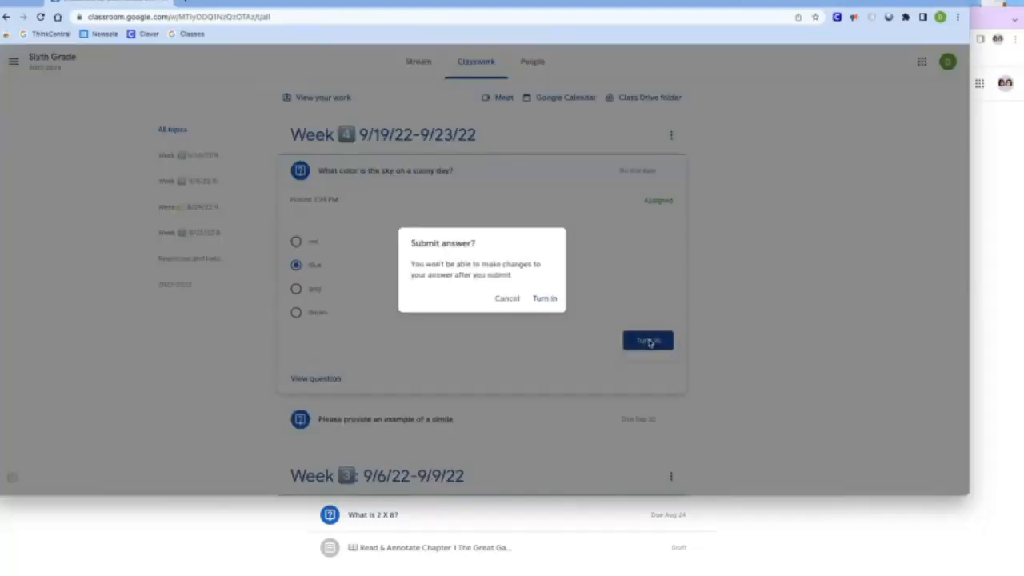
click(546, 299)
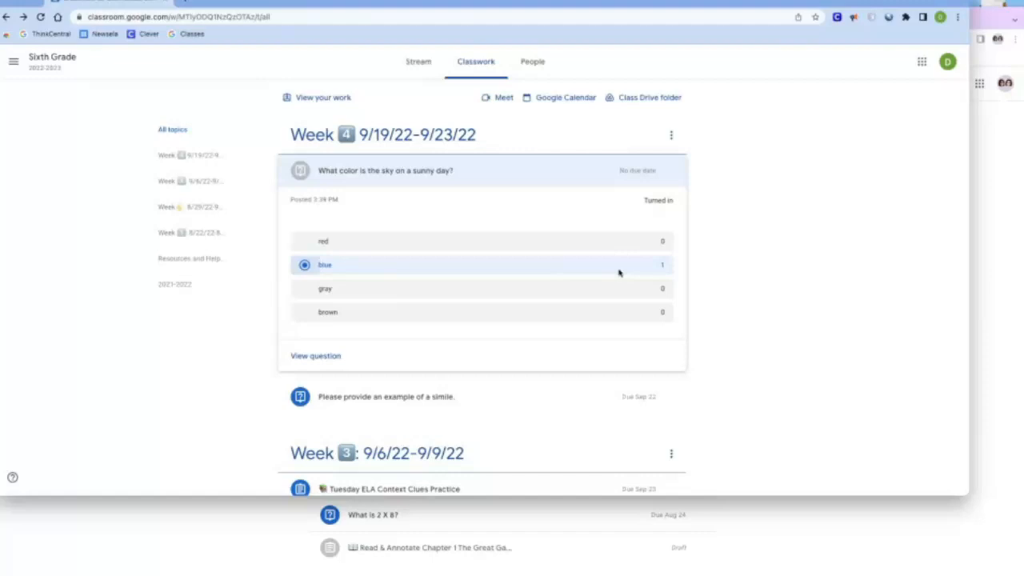
Return to the teacher's browser window and show the Google Classroom presentation slides
click(969, 516)
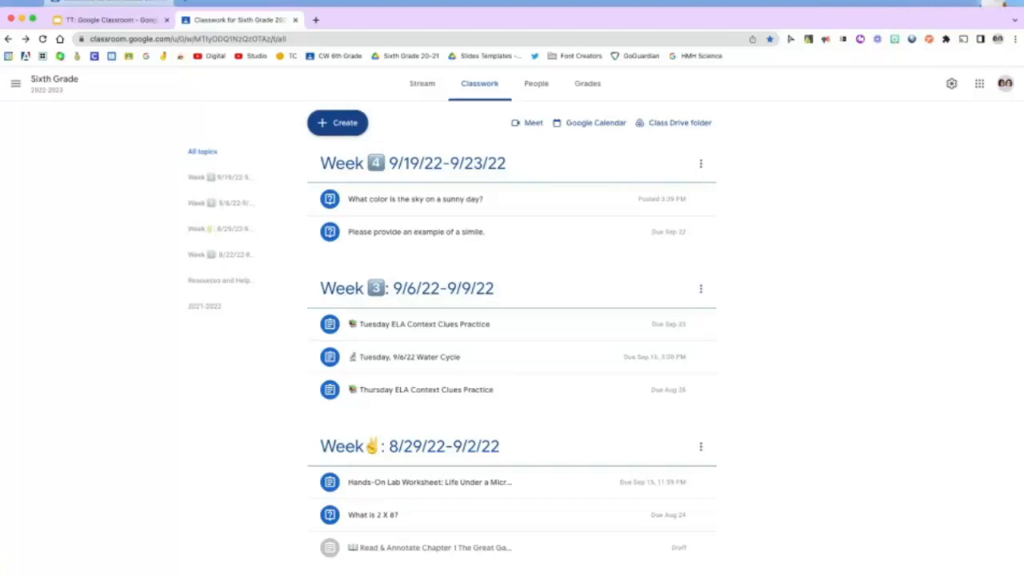
click(119, 21)
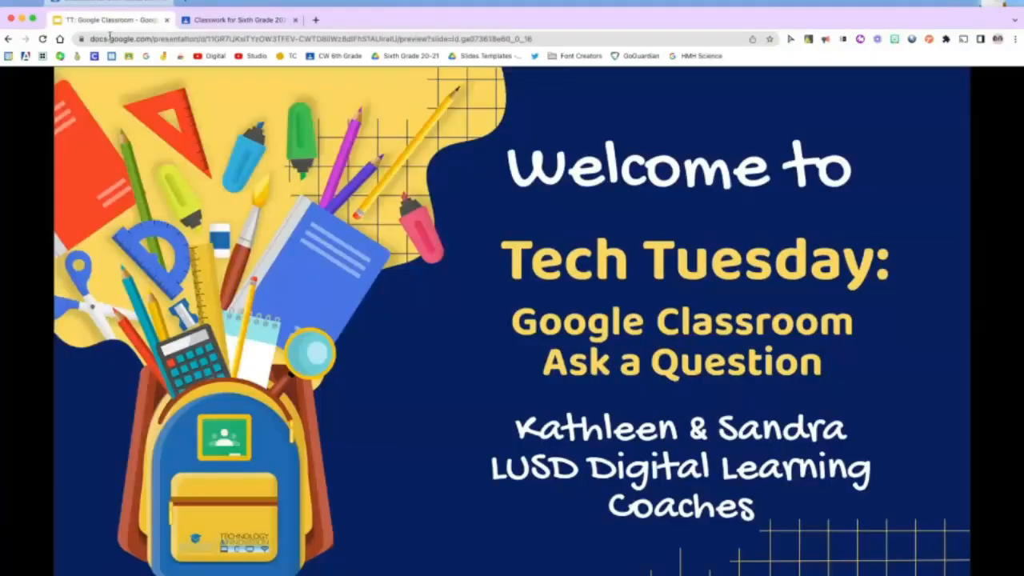